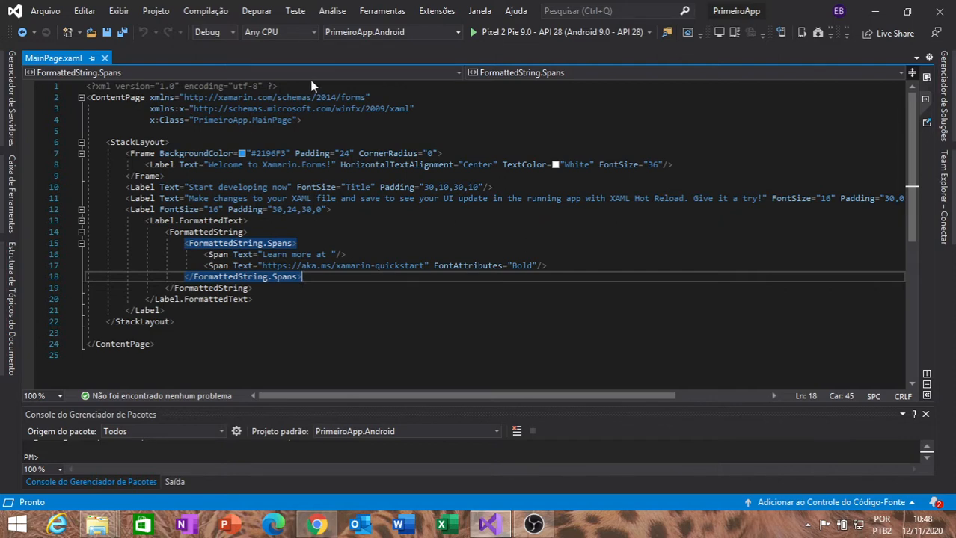
Open the Android SDK Manager and mark all Android 4.4 – Kit Kat packages for installation.
{"action": "left_click", "coordinate": [386, 13]}
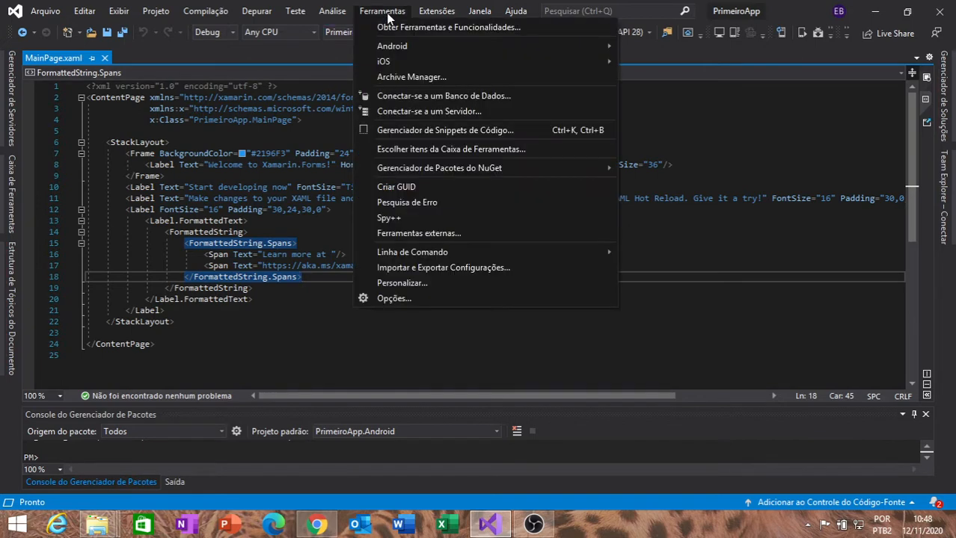
{"action": "mouse_move", "coordinate": [401, 48]}
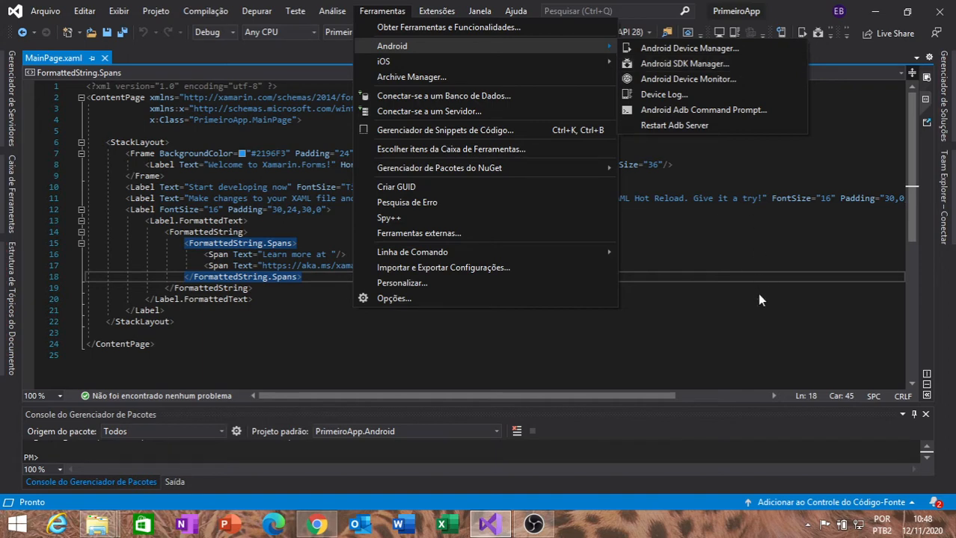
{"action": "left_click", "coordinate": [739, 66]}
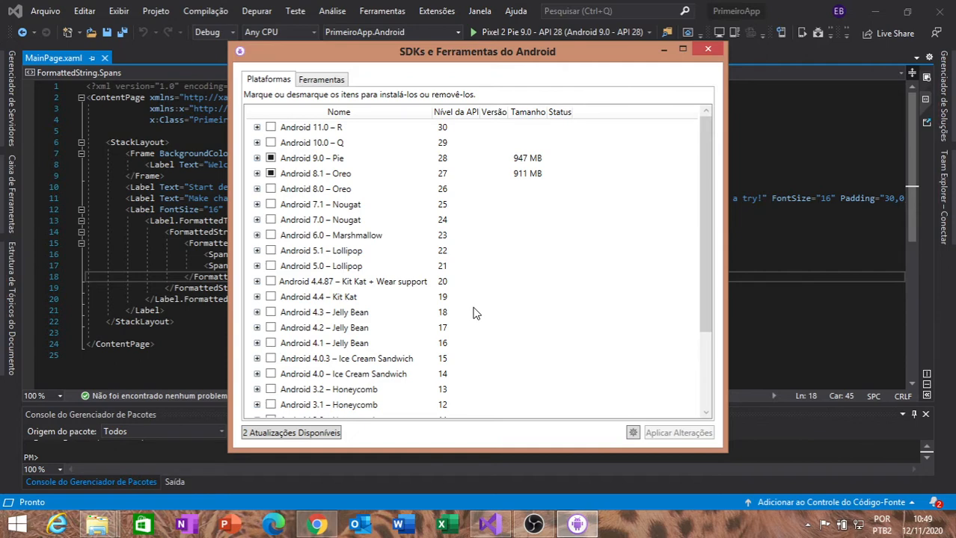
{"action": "left_click", "coordinate": [271, 297]}
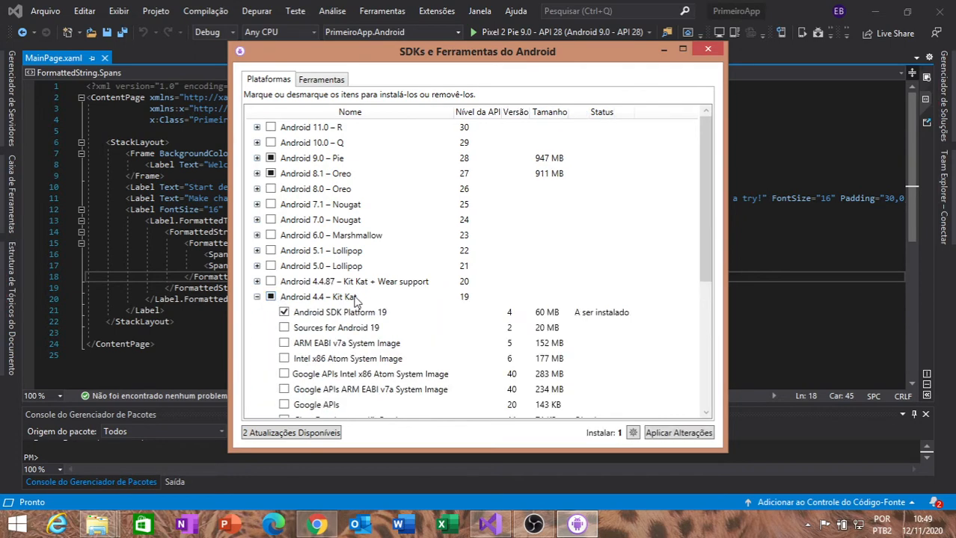
{"action": "left_click", "coordinate": [271, 297]}
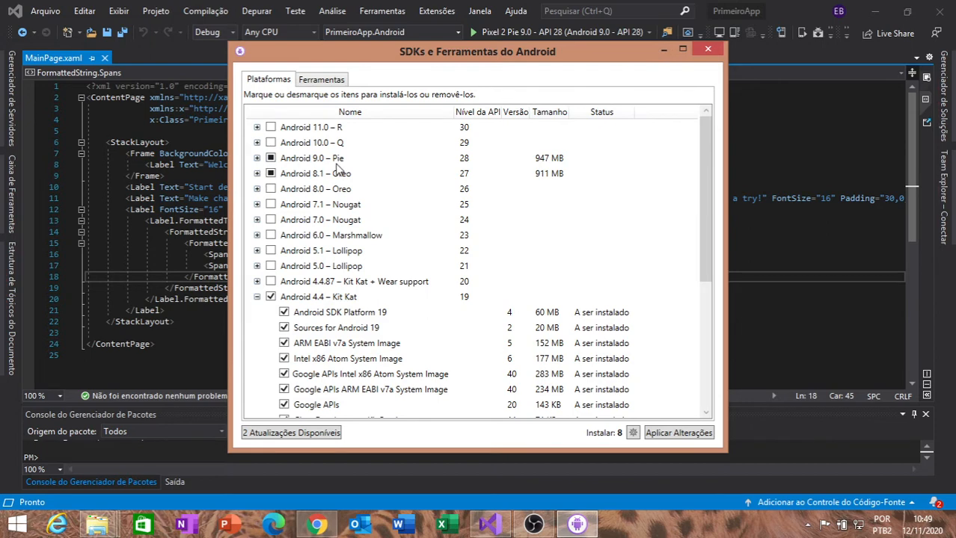
Expand Android 9.0 – Pie, deselect all of its packages, and collapse the group.
{"action": "left_click", "coordinate": [258, 158]}
{"action": "left_click", "coordinate": [271, 160]}
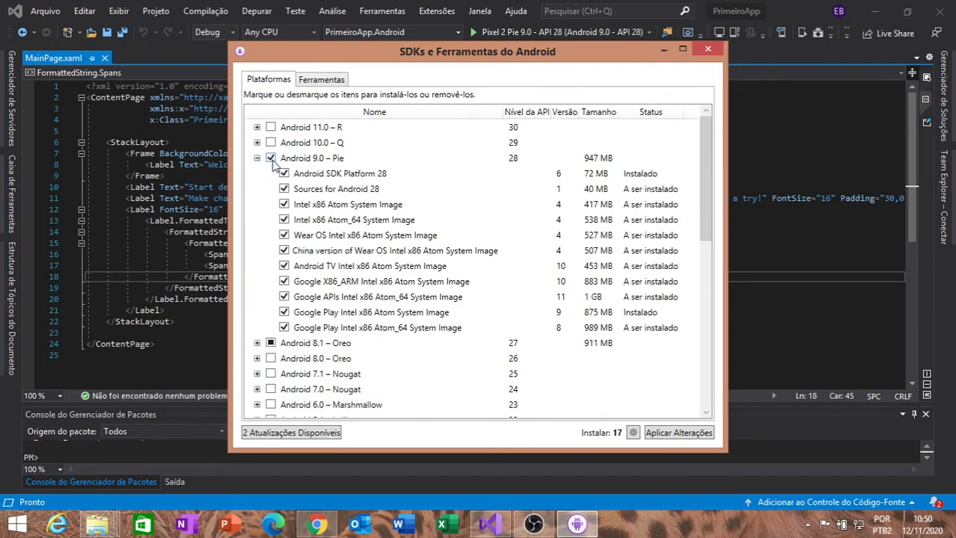
{"action": "left_click", "coordinate": [270, 160]}
{"action": "left_click", "coordinate": [257, 159]}
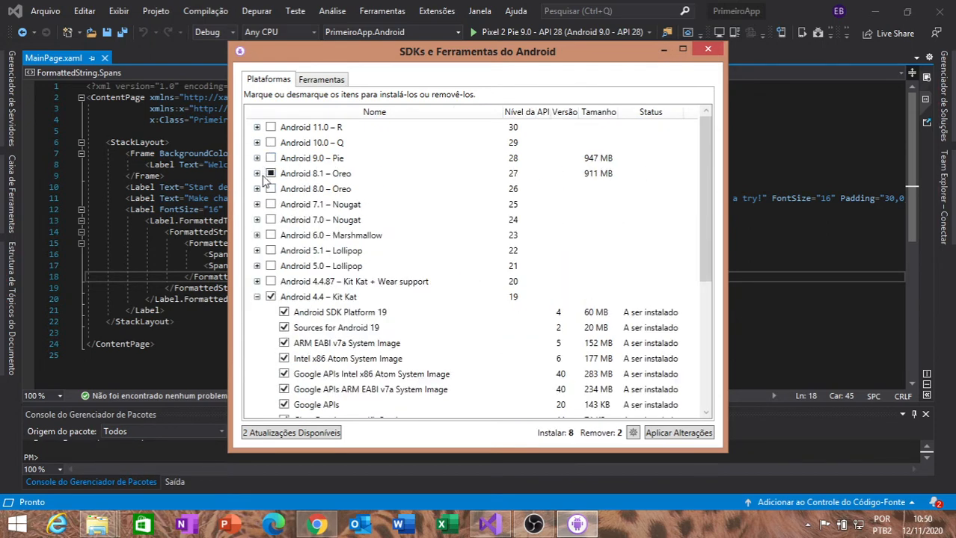
Expand Android 8.1 – Oreo and select all of its packages for installation.
{"action": "left_click", "coordinate": [257, 173]}
{"action": "left_click", "coordinate": [270, 173]}
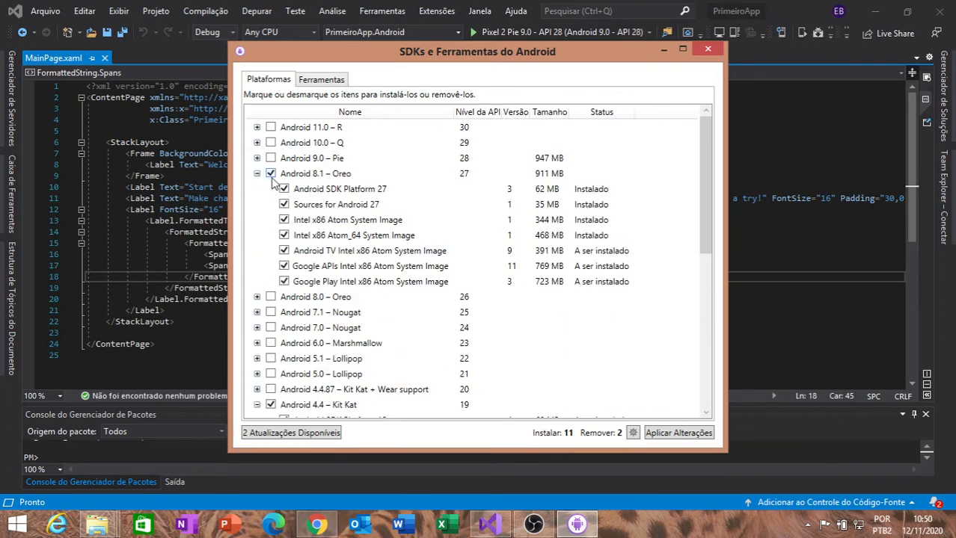
{"action": "left_click", "coordinate": [271, 174]}
{"action": "left_click", "coordinate": [271, 174]}
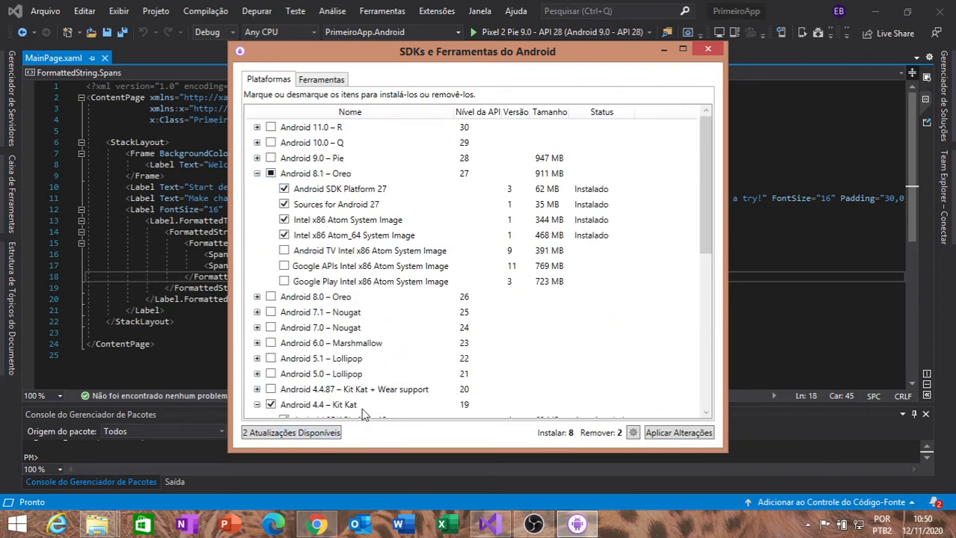
{"action": "scroll", "coordinate": [364, 410], "scroll_direction": "down", "scroll_amount": 1}
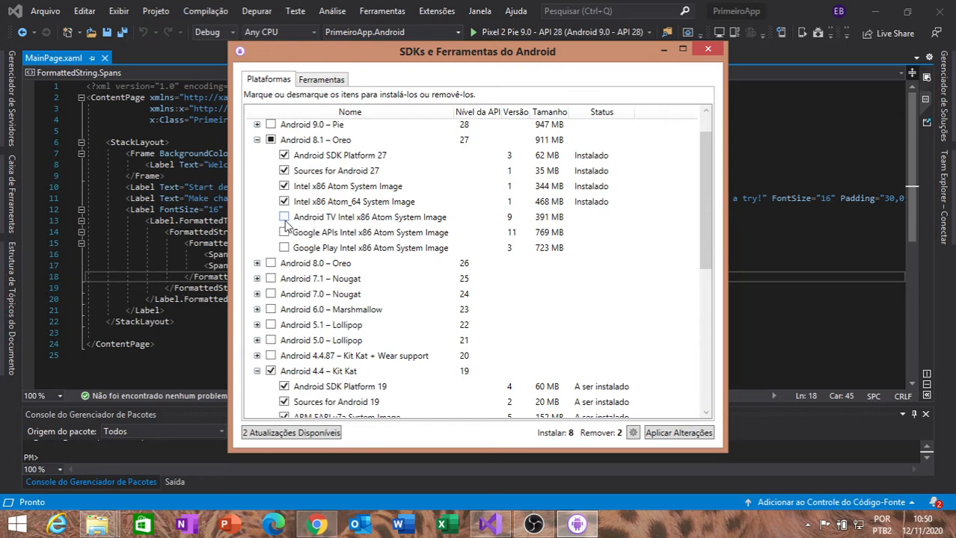
{"action": "left_click", "coordinate": [271, 140]}
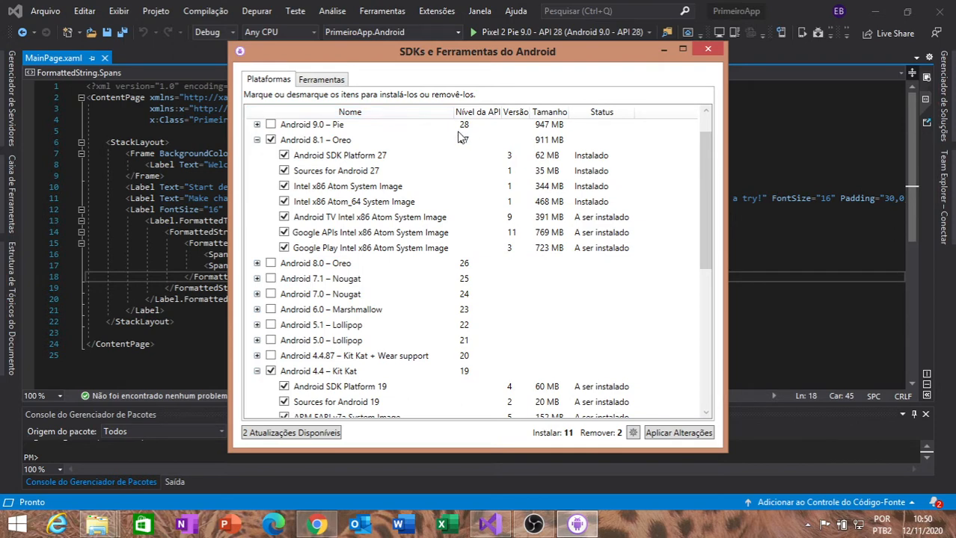
{"action": "mouse_move", "coordinate": [698, 161]}
{"action": "left_mouse_down"}
{"action": "mouse_move", "coordinate": [703, 142]}
{"action": "mouse_move", "coordinate": [703, 179]}
{"action": "left_mouse_up"}
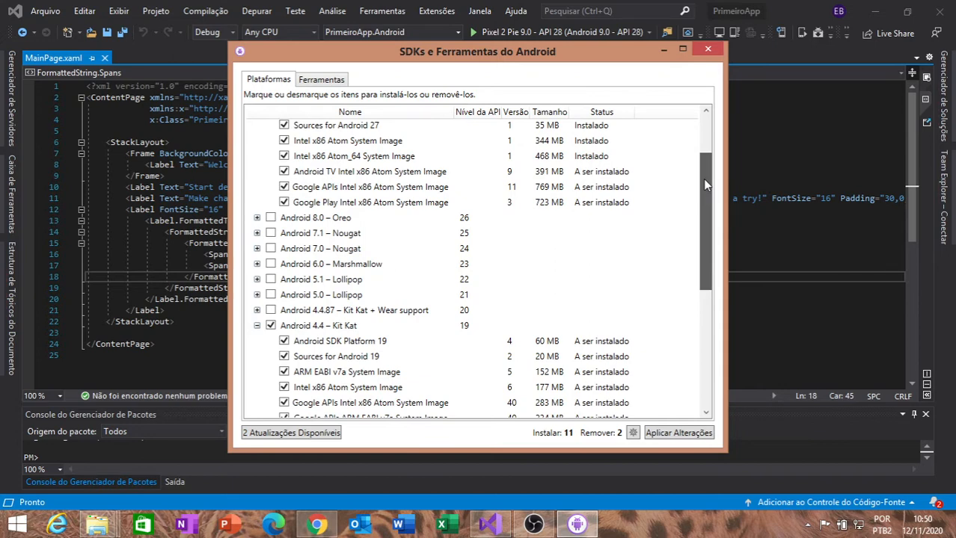
Among the Extras tools, select Google Play services, Google USB Driver and Intel x86 Emulator Accelerator (HAXM installer).
{"action": "left_click", "coordinate": [331, 84]}
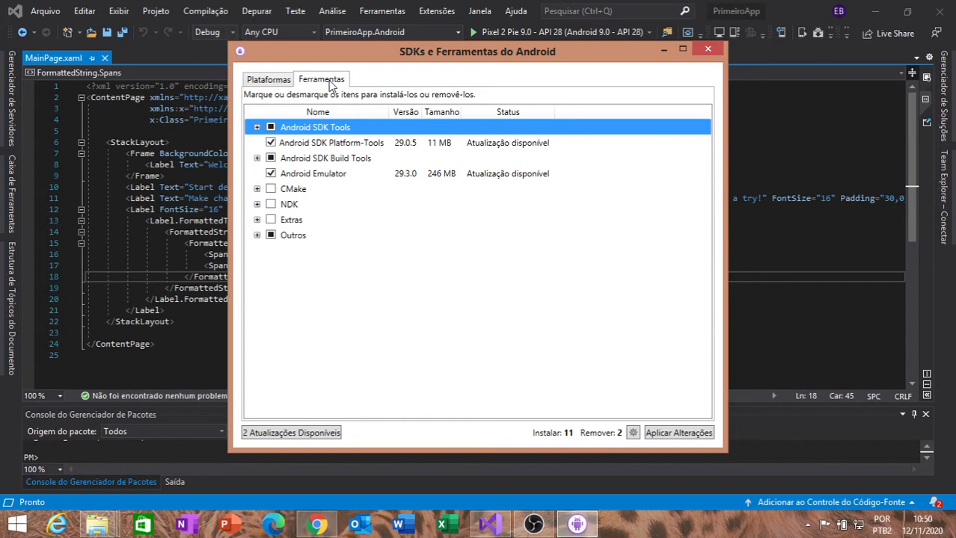
{"action": "left_click", "coordinate": [258, 221]}
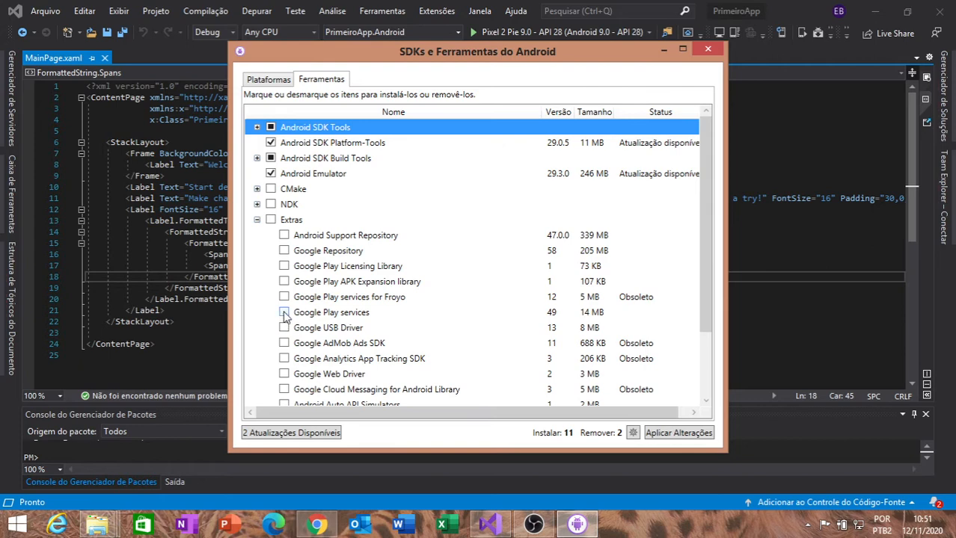
{"action": "left_click", "coordinate": [285, 313]}
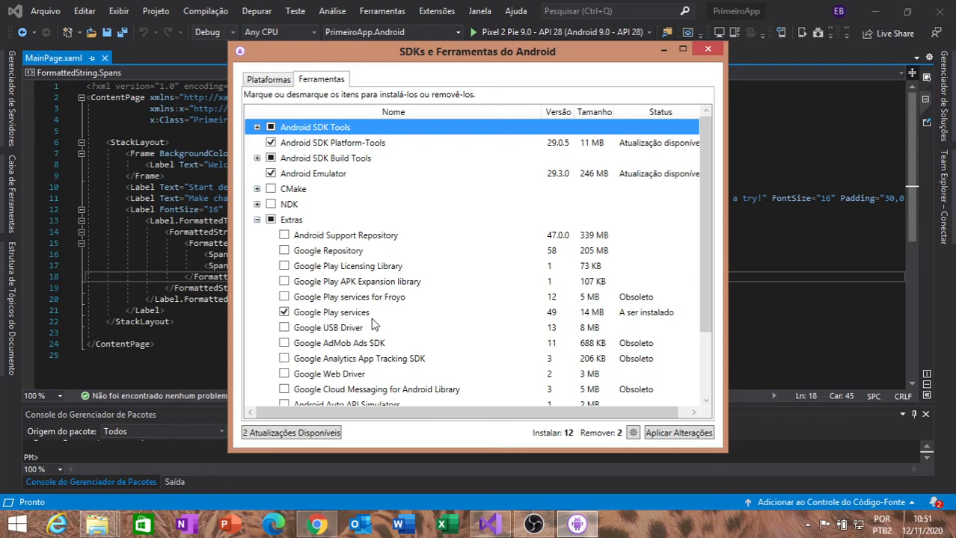
{"action": "left_click", "coordinate": [284, 329]}
{"action": "scroll", "coordinate": [396, 321], "scroll_direction": "down", "scroll_amount": 2}
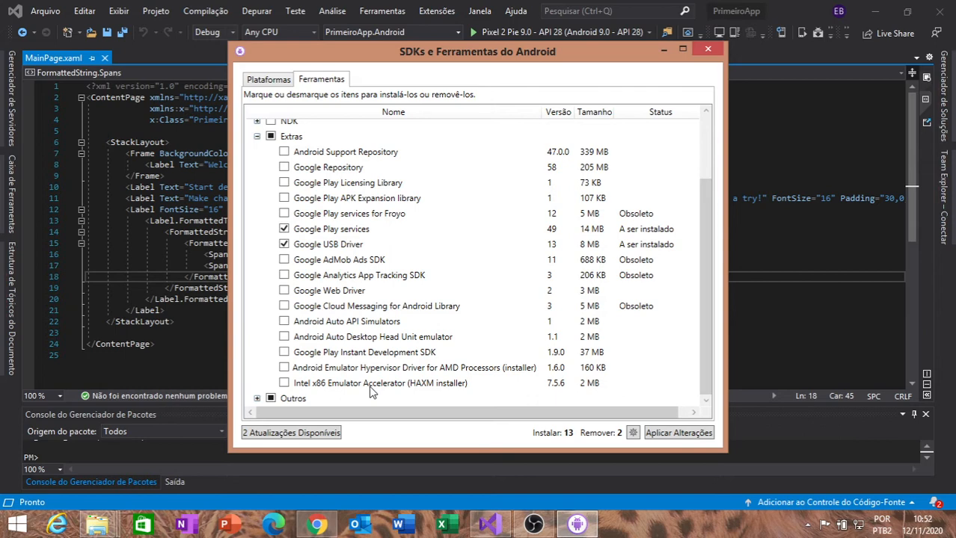
{"action": "left_click", "coordinate": [284, 384]}
Review the selected platforms, apply the SDK changes and accept the licence terms of all listed packages.
{"action": "left_click", "coordinate": [275, 78]}
{"action": "left_click_drag", "start_coordinate": [709, 240], "coordinate": [701, 358]}
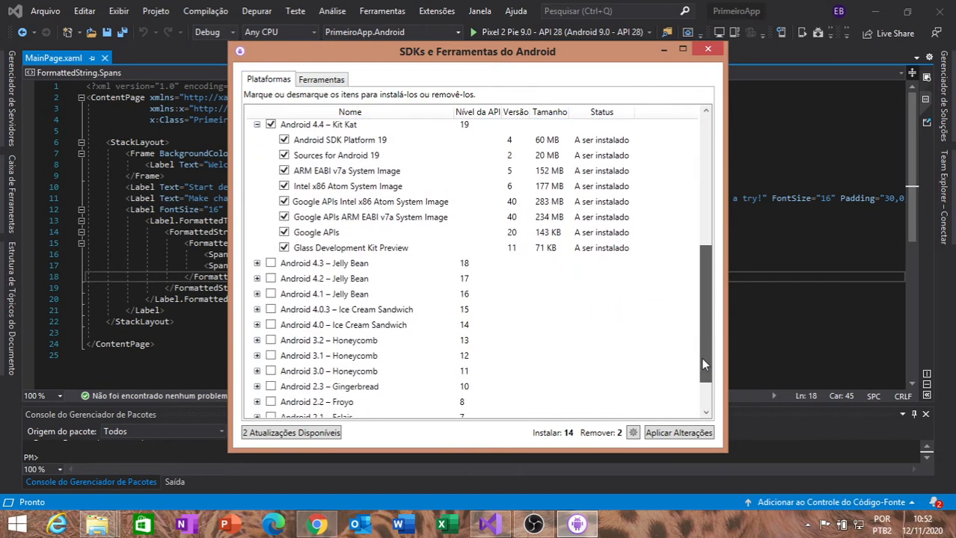
{"action": "left_click", "coordinate": [689, 436]}
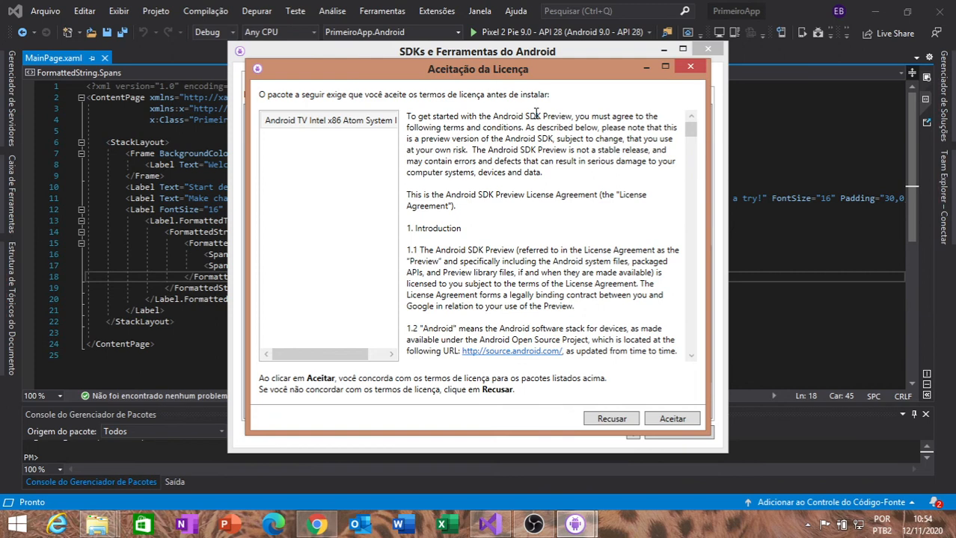
{"action": "left_click", "coordinate": [673, 419]}
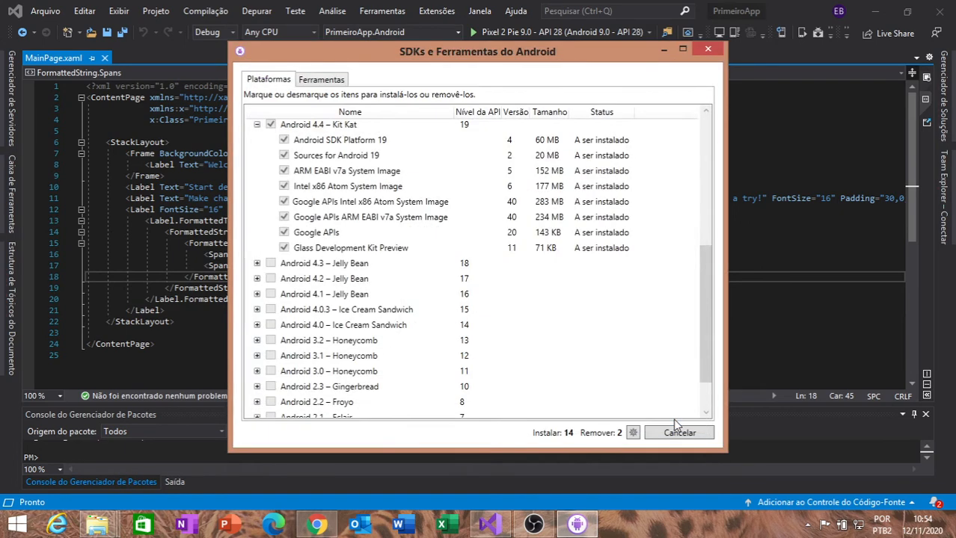
{"action": "left_click", "coordinate": [677, 419]}
{"action": "left_click", "coordinate": [670, 419]}
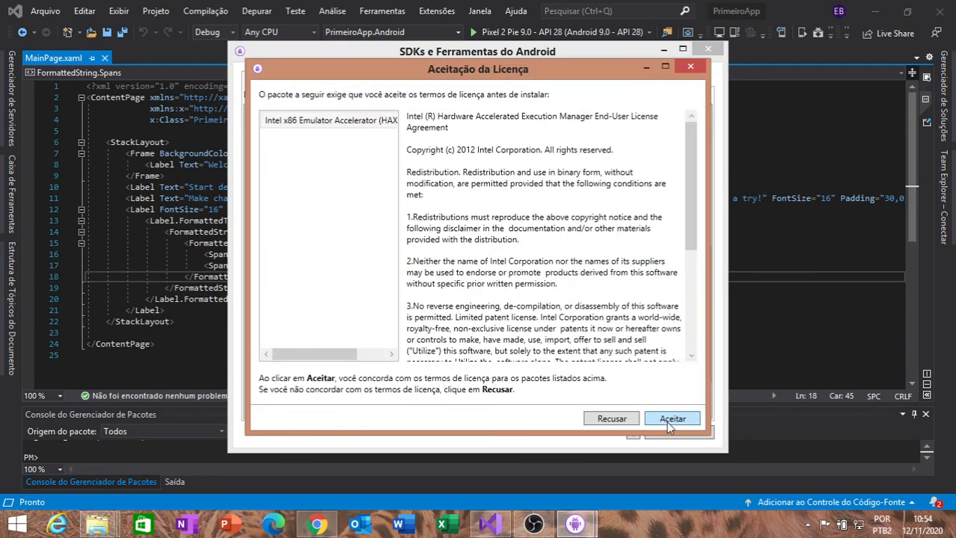
{"action": "left_click", "coordinate": [669, 419]}
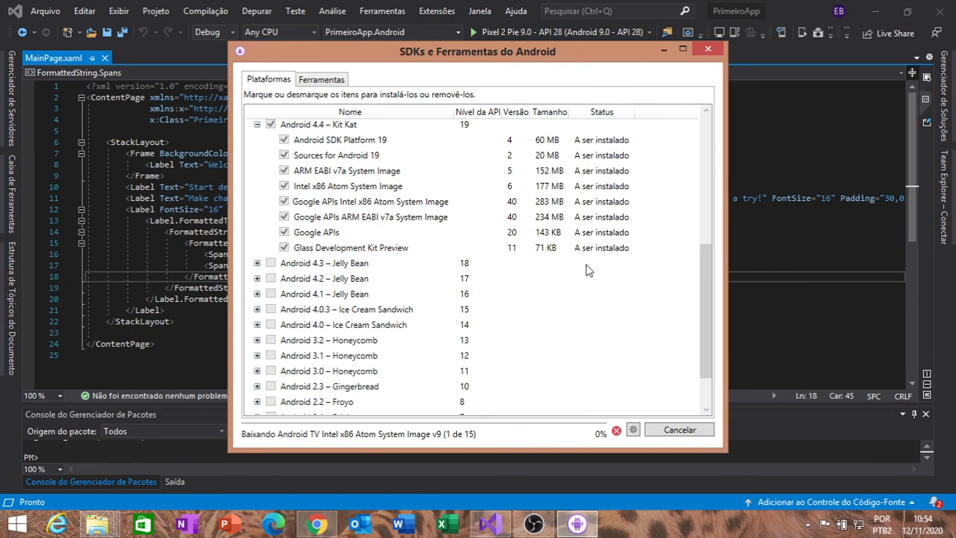
Check the installation status of the selected tools and platform packages during the download.
{"action": "left_click", "coordinate": [329, 79]}
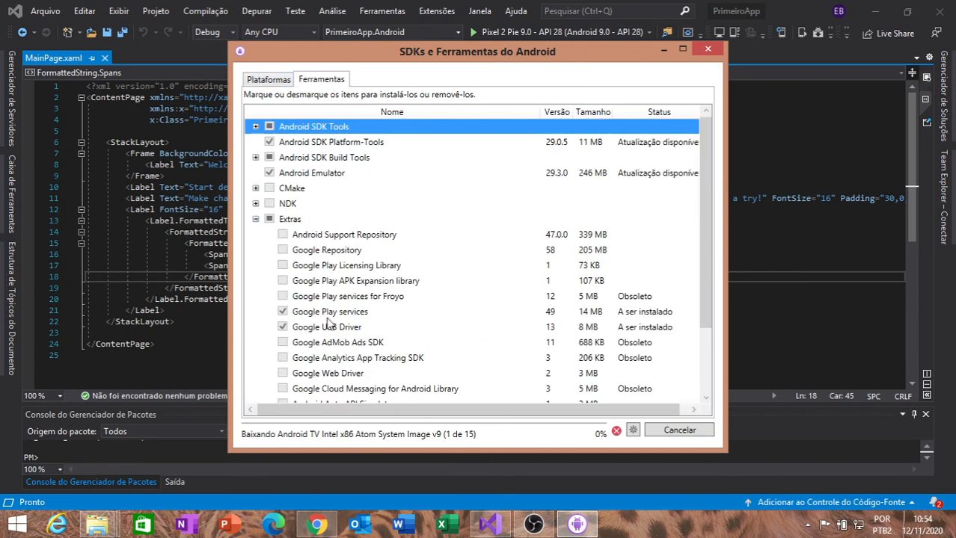
{"action": "left_click", "coordinate": [274, 83]}
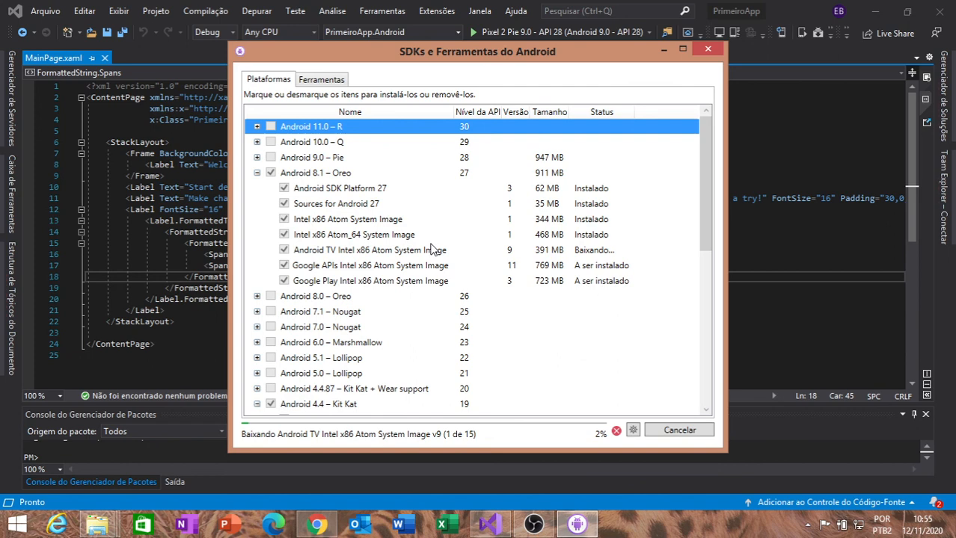
{"action": "left_click", "coordinate": [534, 526]}
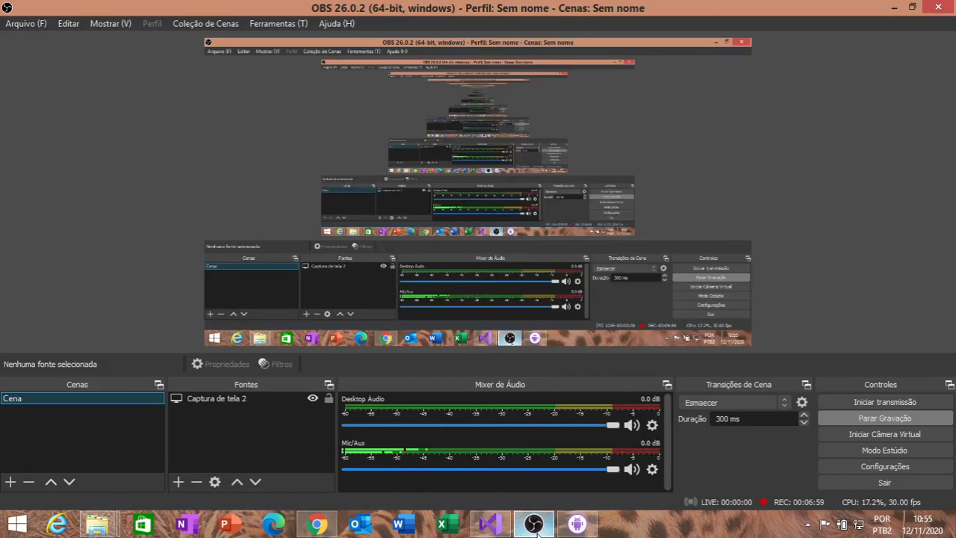